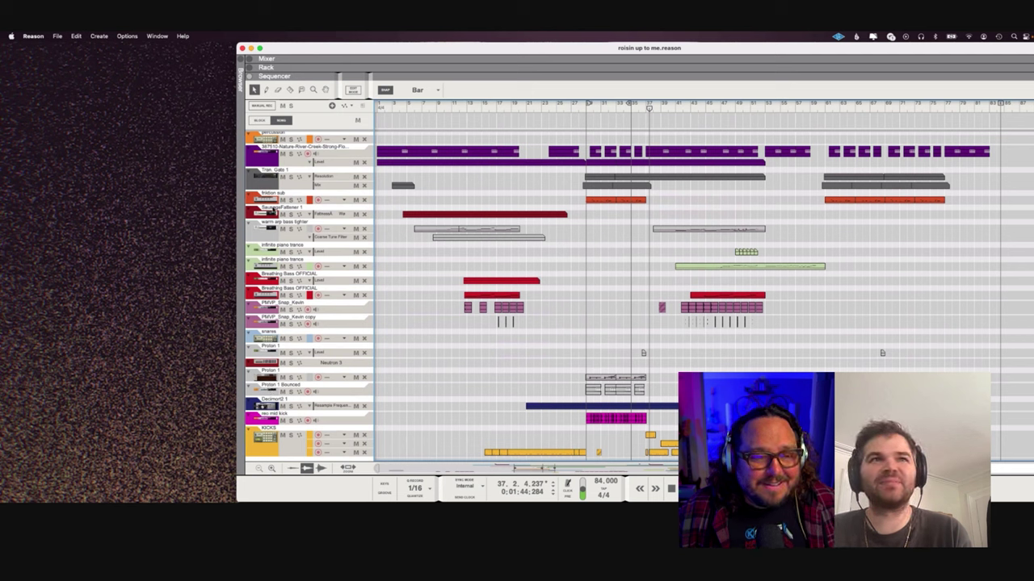
Select and enlarge the friktion sub track, then scroll down its rack chain to Saturation Knob.
left_click(275, 202)
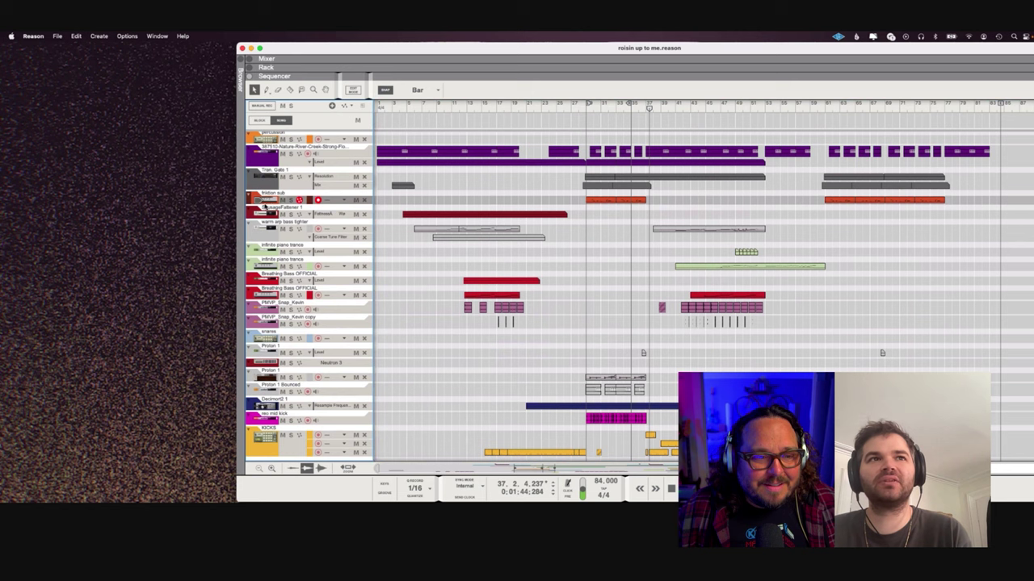
left_click_drag(267, 208, 266, 237)
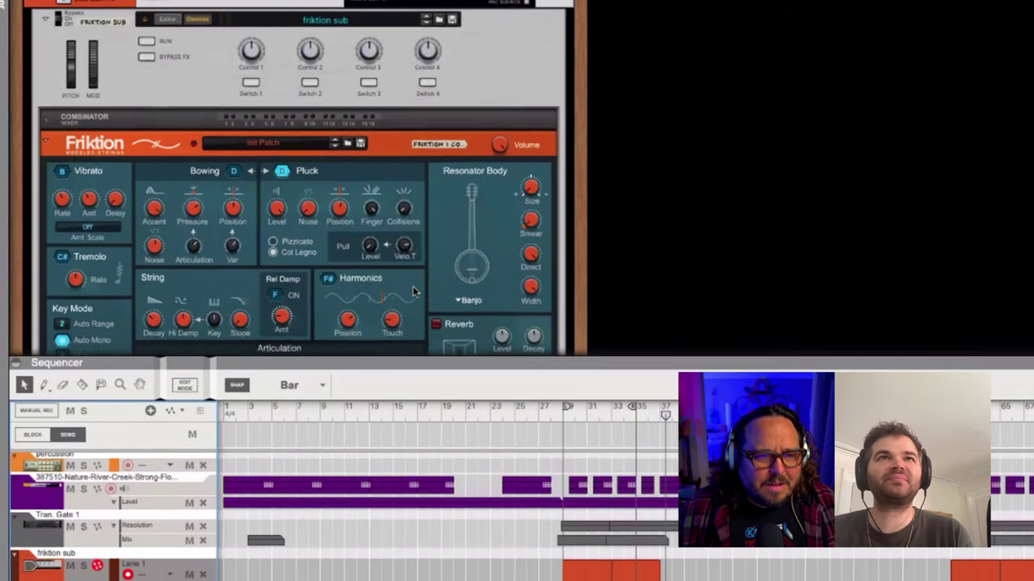
scroll(413, 292, "down", 3)
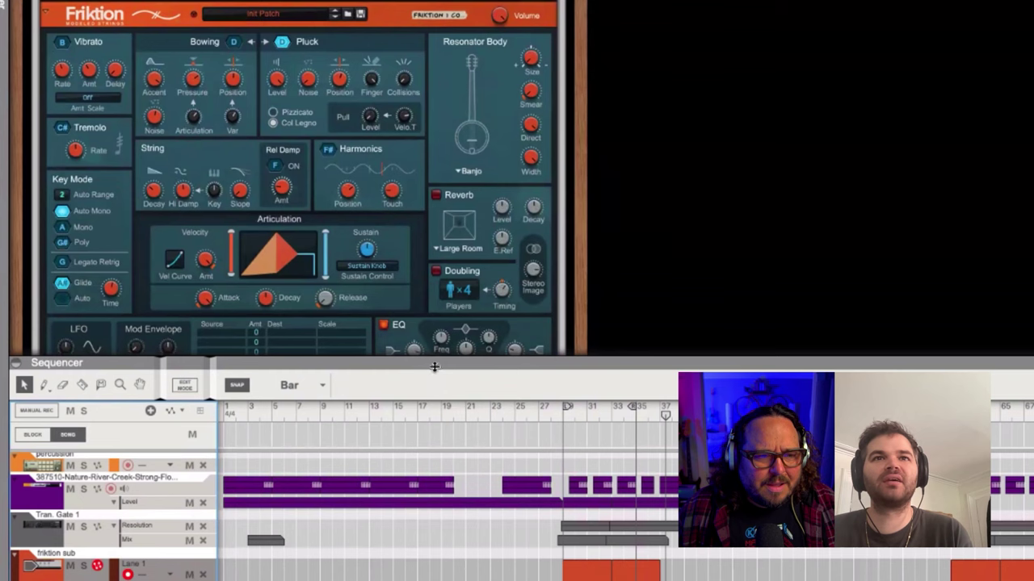
scroll(391, 382, "down", 4)
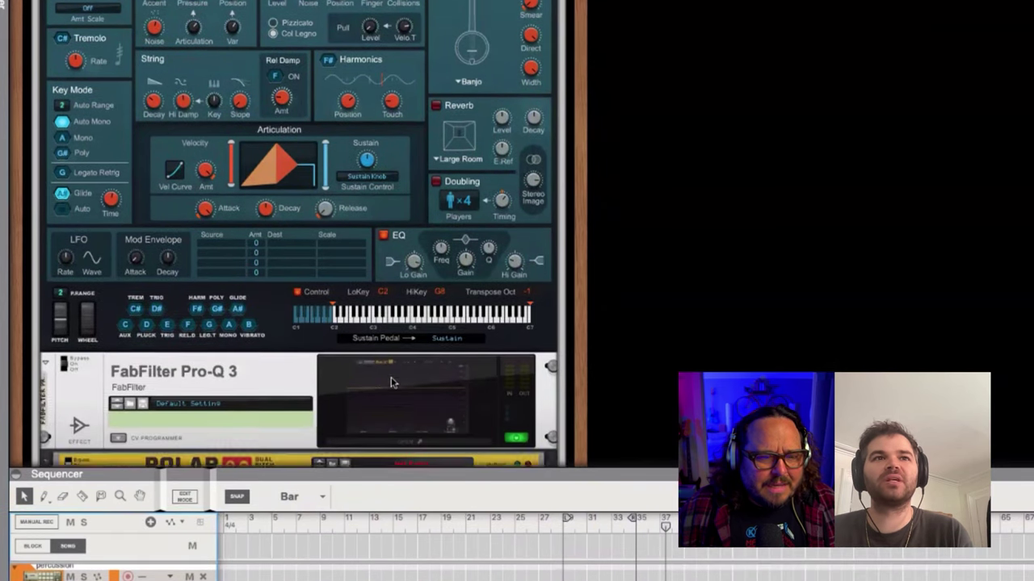
scroll(392, 382, "down", 2)
scroll(392, 382, "down", 10)
scroll(391, 382, "down", 2)
scroll(392, 382, "down", 6)
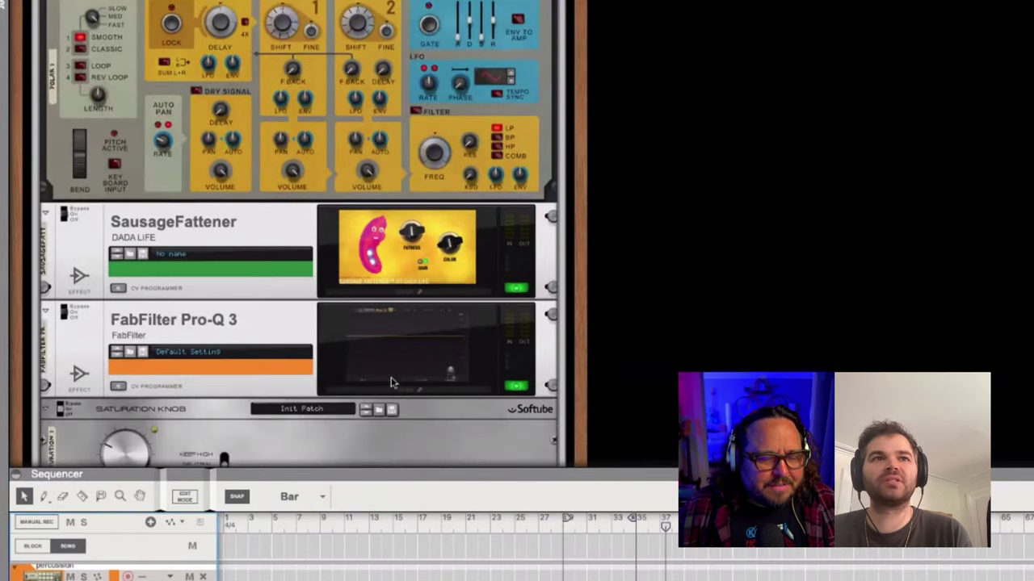
scroll(392, 382, "down", 3)
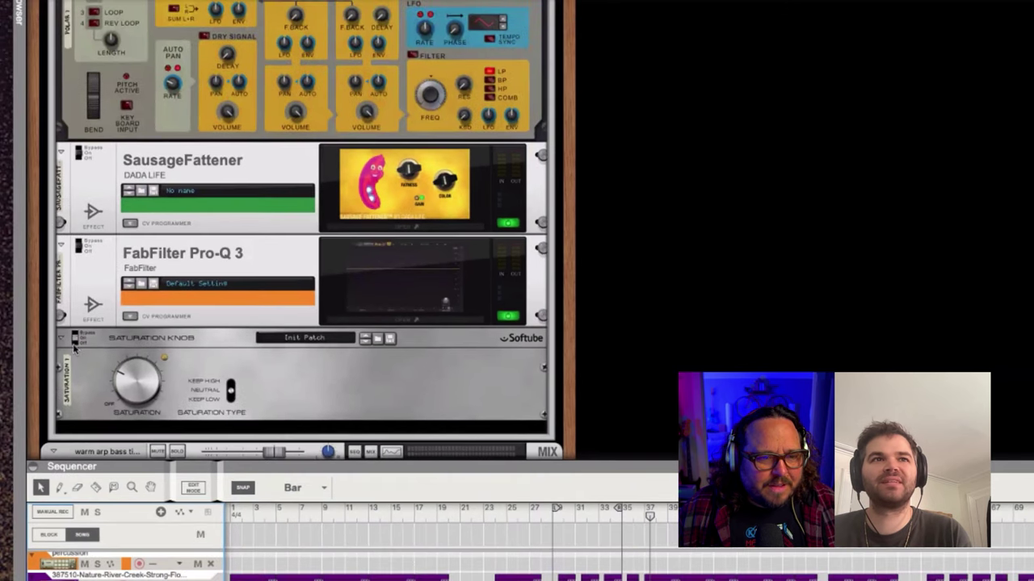
Select Saturation Knob, the second Pro-Q 3, SausageFattener and the first Pro-Q 3, ending back at Friktion.
left_click(73, 343)
left_click(79, 247)
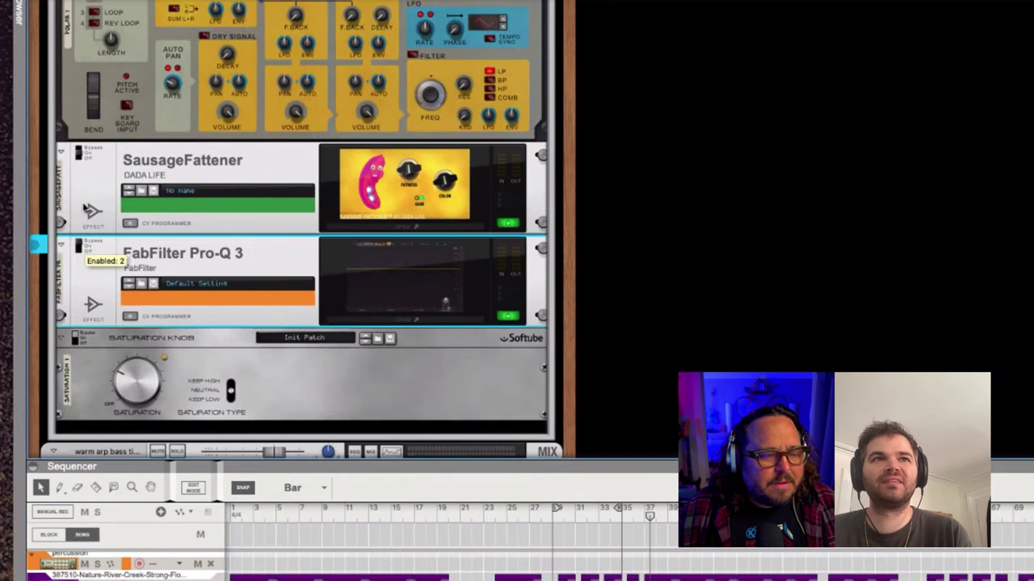
left_click(83, 158)
scroll(113, 185, "up", 3)
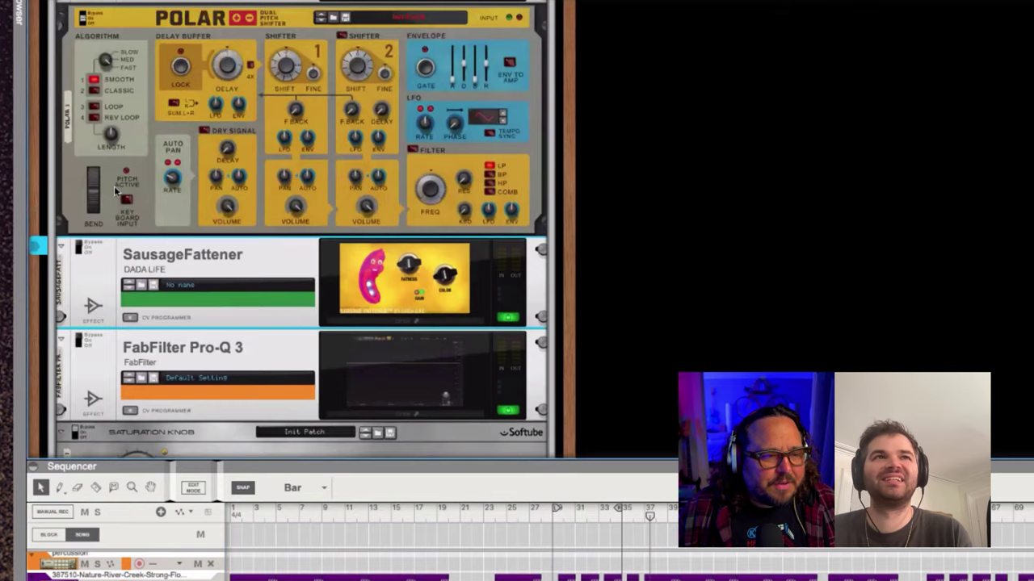
scroll(97, 170, "up", 2)
scroll(92, 163, "up", 1)
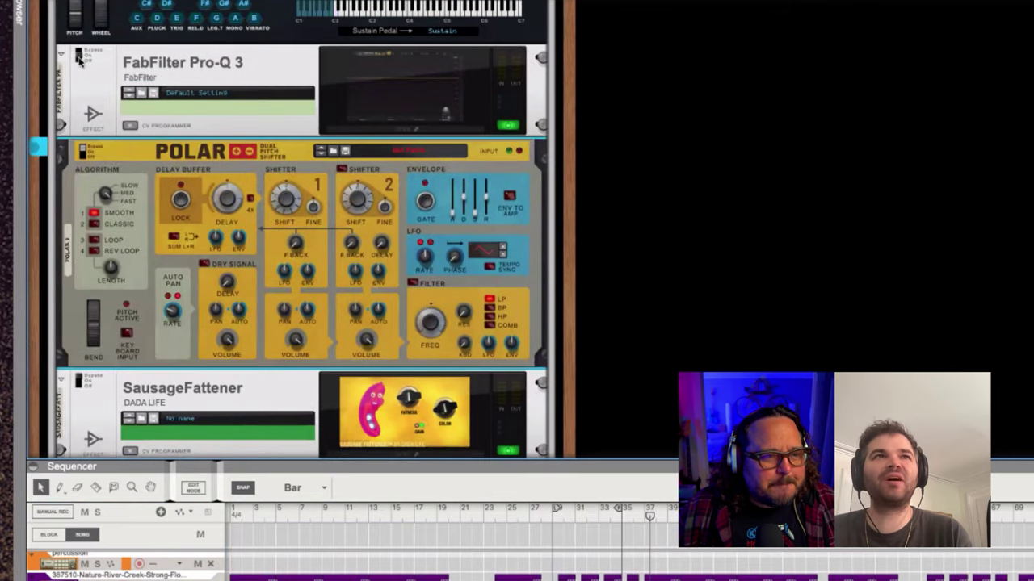
left_click(81, 63)
scroll(149, 87, "up", 1)
scroll(149, 87, "up", 3)
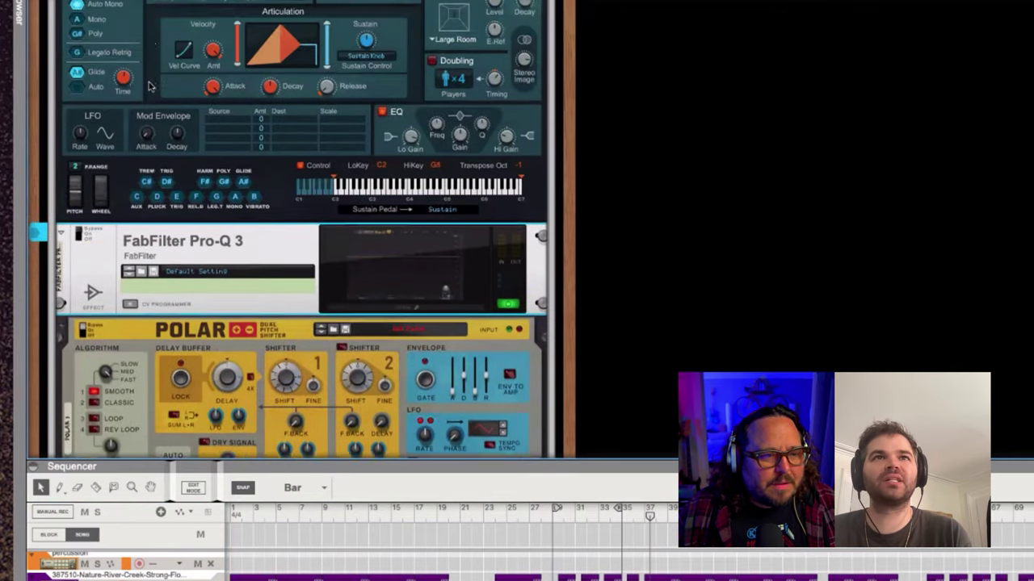
scroll(149, 87, "up", 2)
scroll(149, 88, "up", 2)
scroll(150, 87, "up", 1)
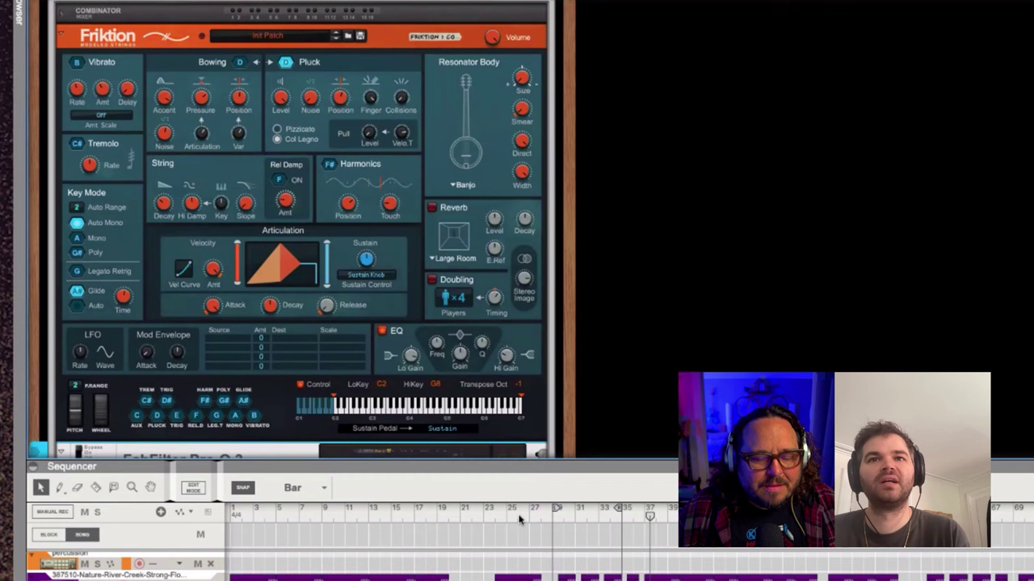
Move the playhead later in the song and scroll the rack from the Friktion panel to Pro-Q 3.
left_click(552, 517)
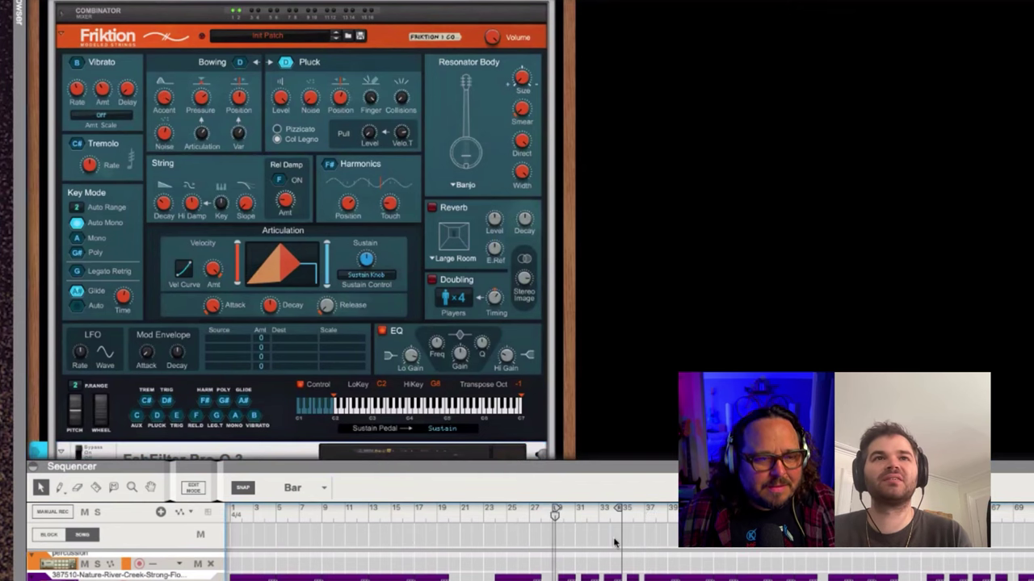
scroll(307, 242, "up", 4)
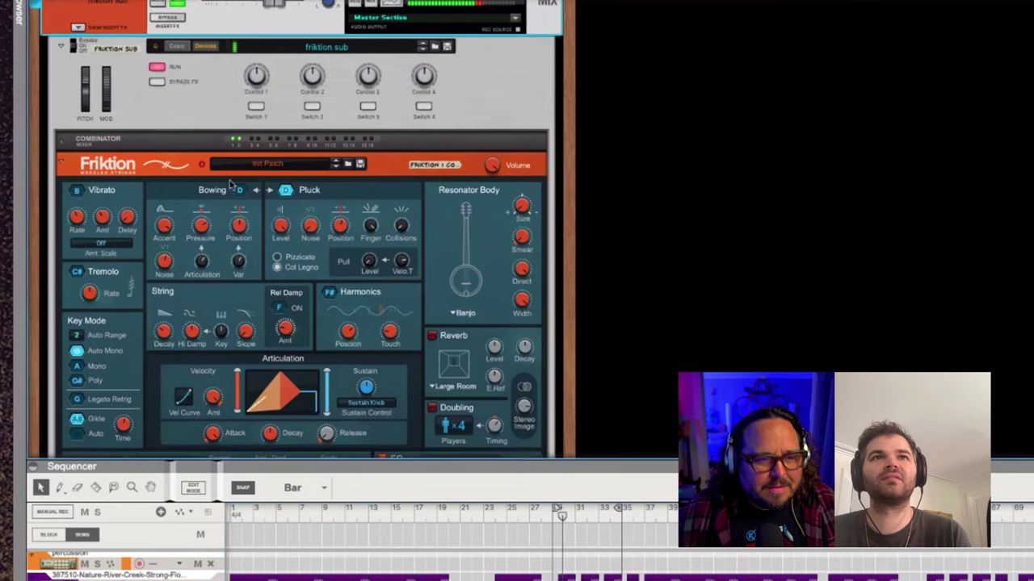
scroll(242, 217, "down", 1)
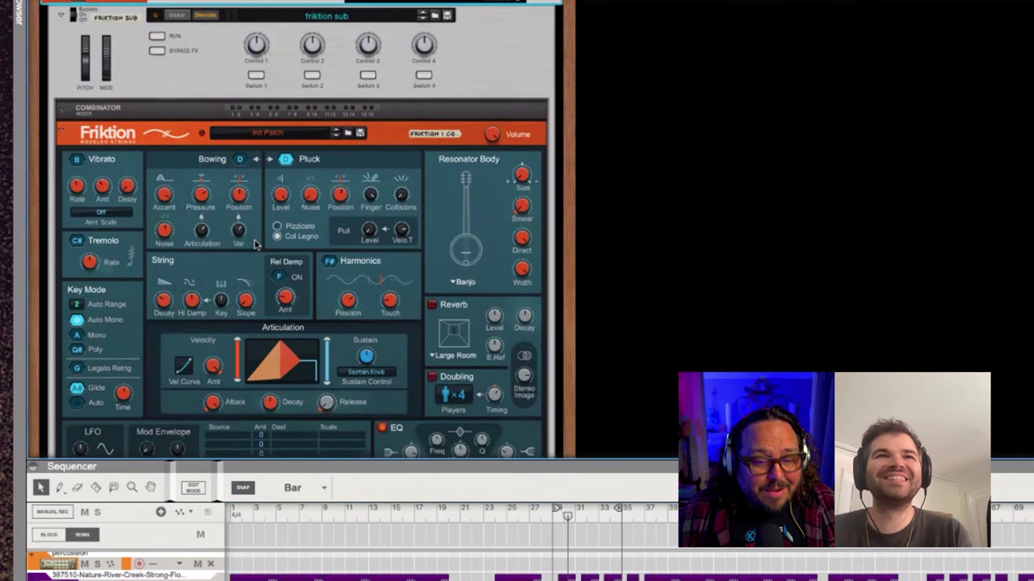
scroll(246, 230, "down", 3)
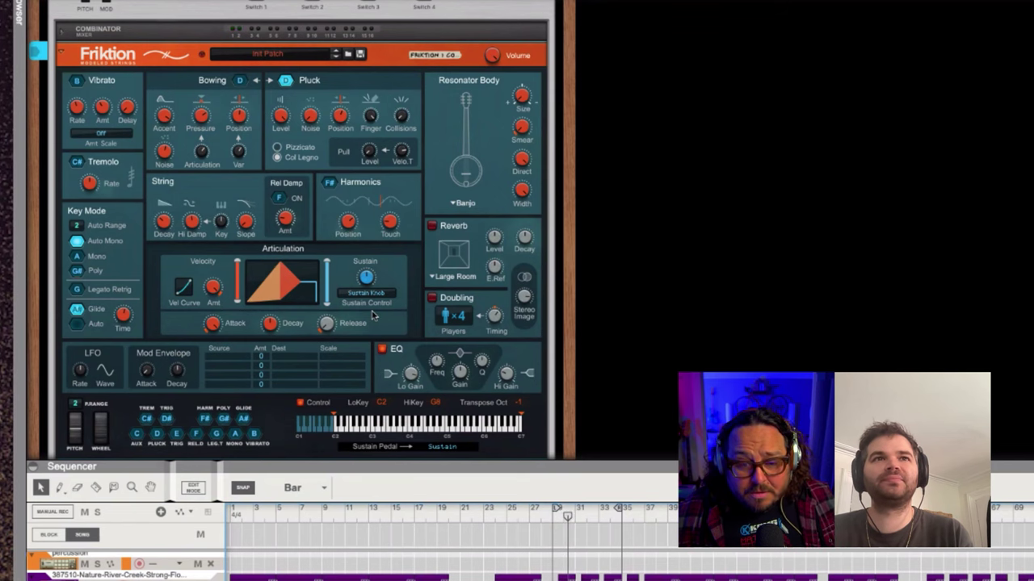
scroll(372, 315, "down", 1)
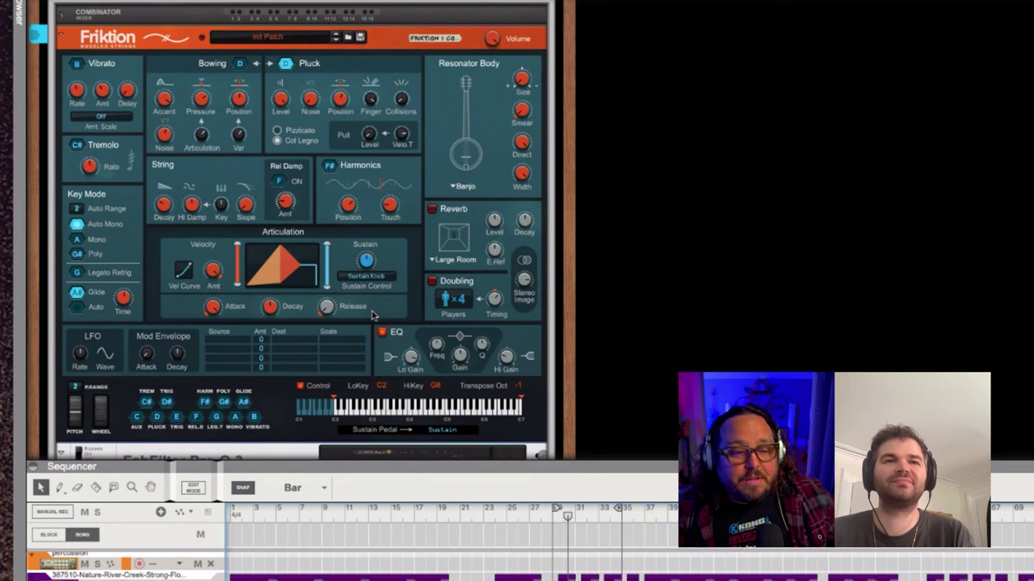
scroll(373, 320, "down", 2)
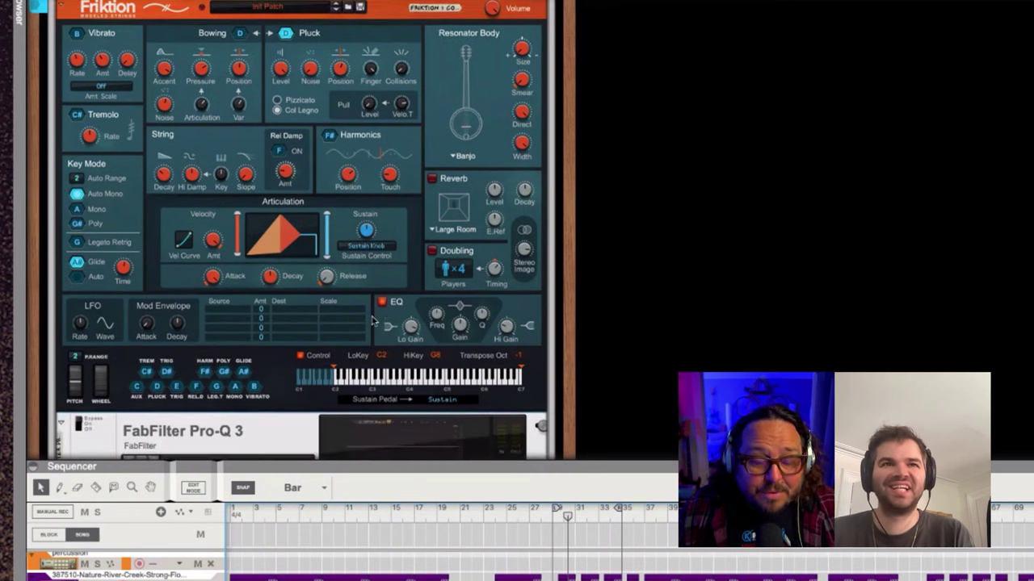
scroll(373, 321, "down", 3)
scroll(373, 321, "down", 1)
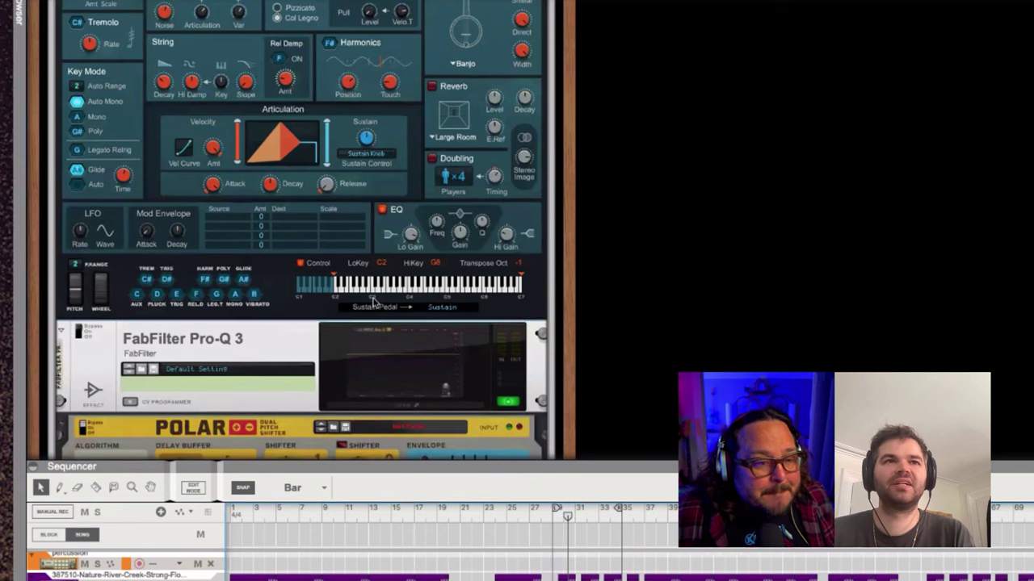
left_click(78, 335)
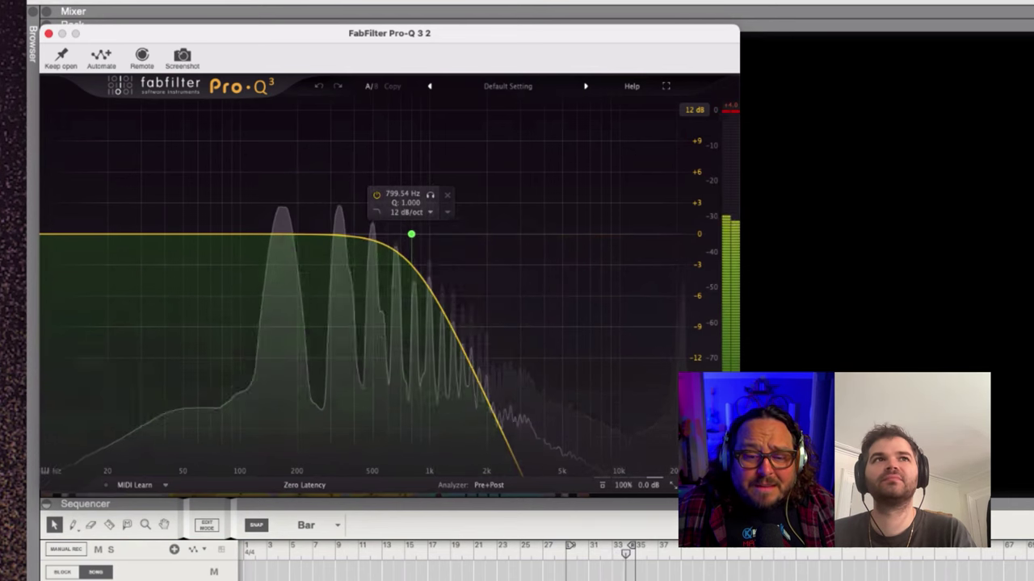
left_click(48, 32)
Scroll down to the Polar pitch shifter below the first Pro-Q 3 and select it.
scroll(227, 298, "down", 1)
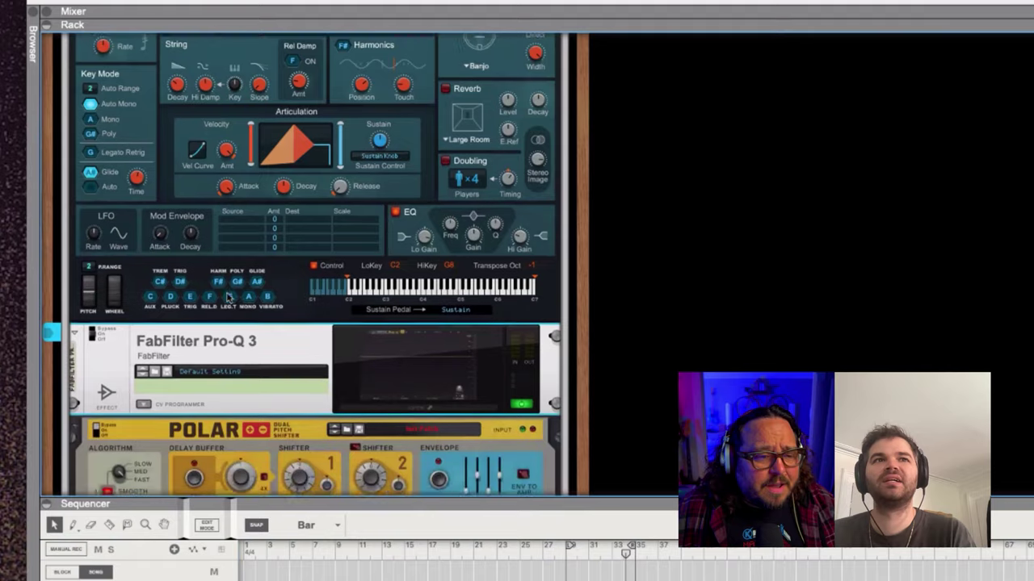
scroll(228, 298, "down", 3)
scroll(227, 298, "down", 2)
scroll(228, 298, "down", 2)
scroll(228, 298, "down", 1)
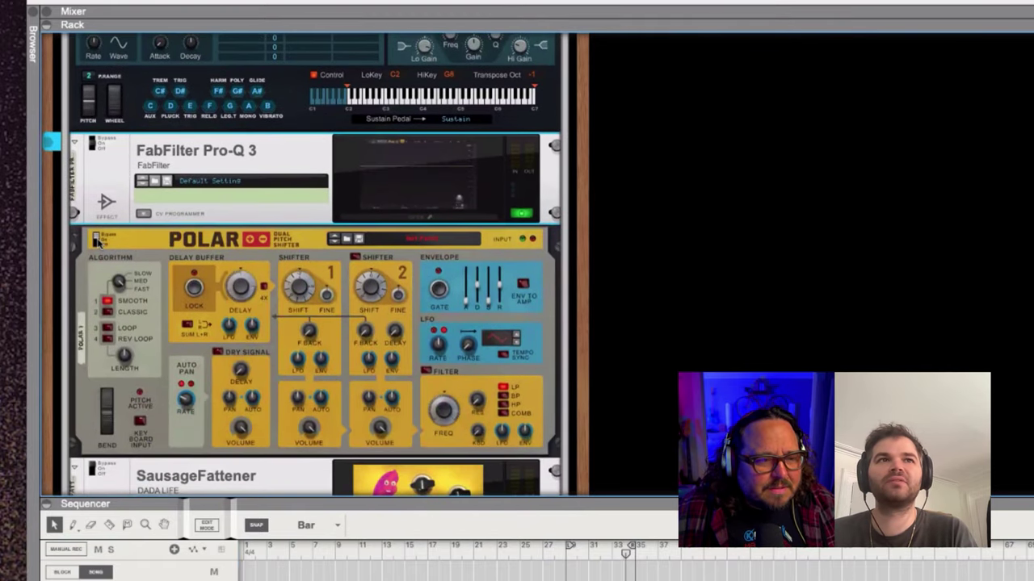
left_click(96, 242)
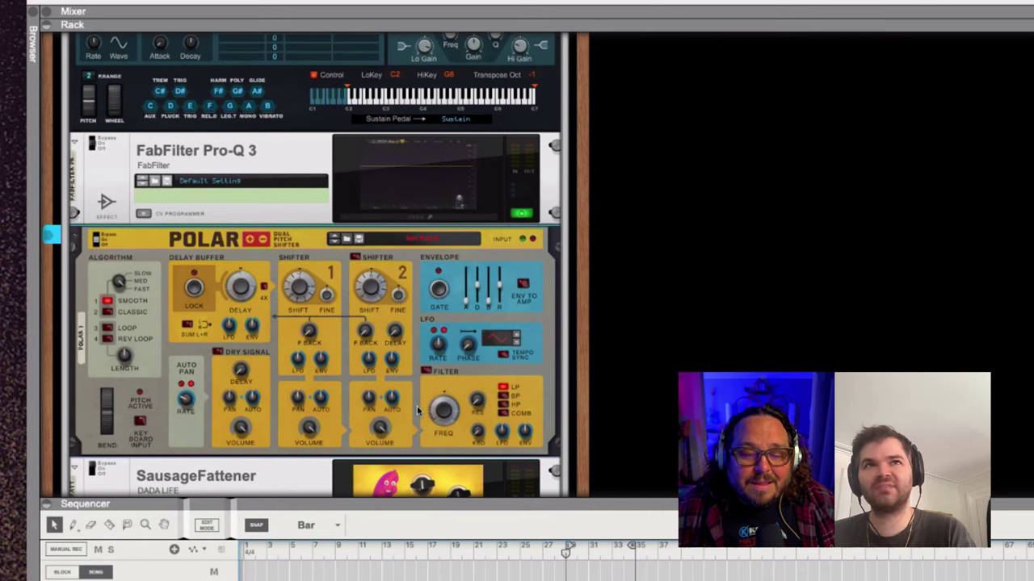
Play the song and scroll past Polar to SausageFattener, the second Pro-Q 3 and Saturation Knob.
key("space")
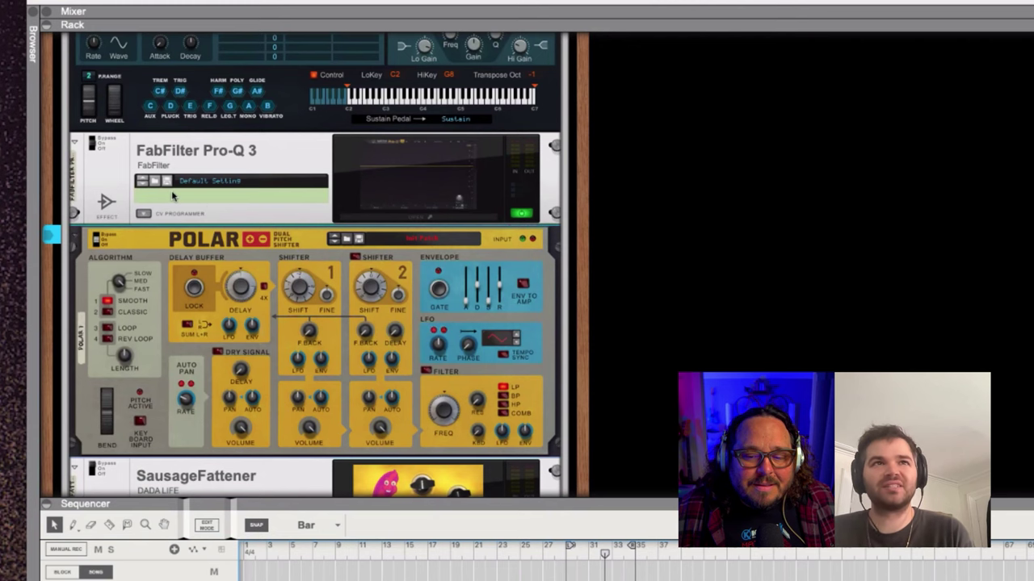
scroll(187, 144, "down", 3)
scroll(187, 143, "down", 1)
scroll(188, 143, "down", 2)
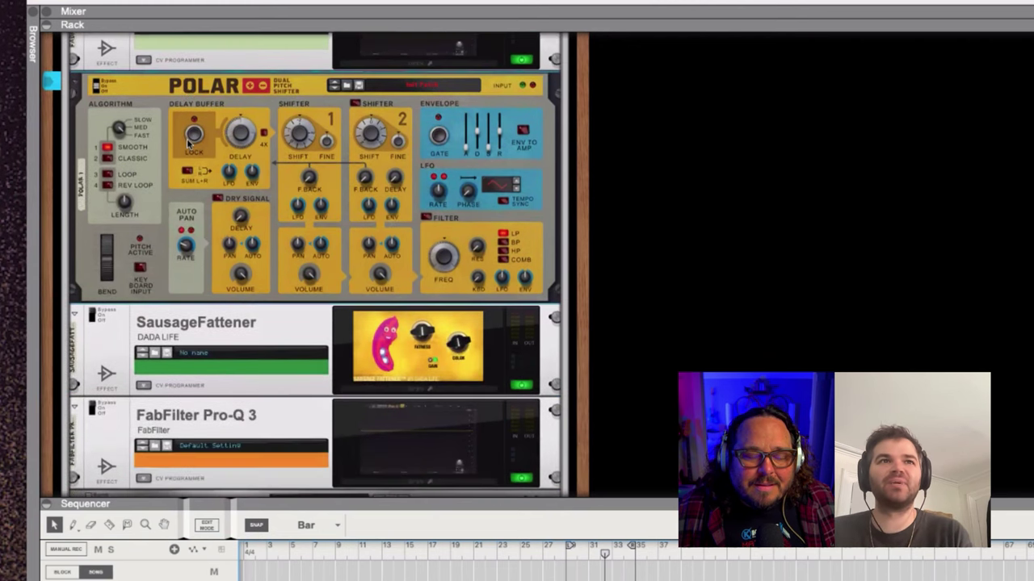
scroll(186, 145, "down", 1)
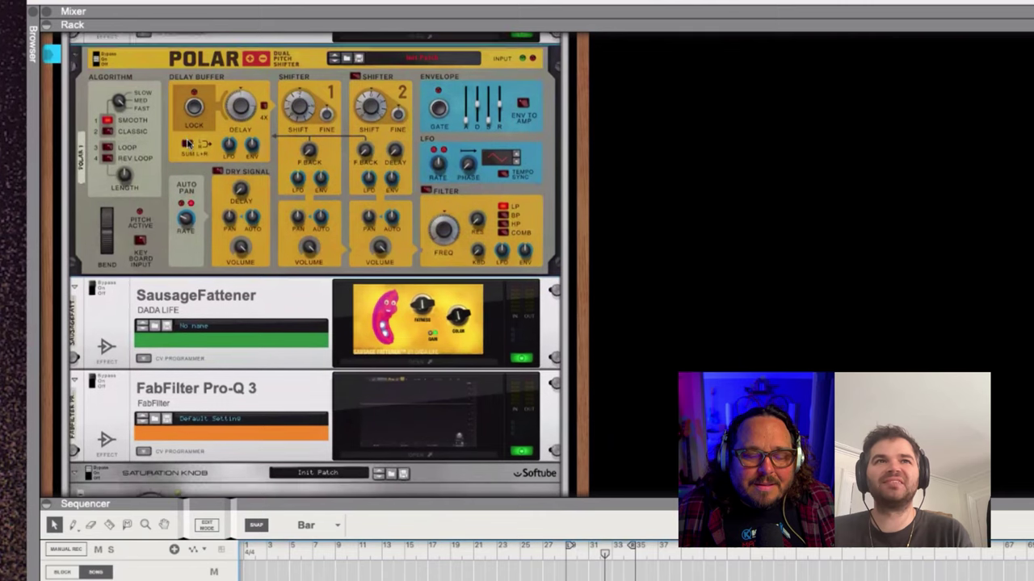
scroll(185, 145, "down", 2)
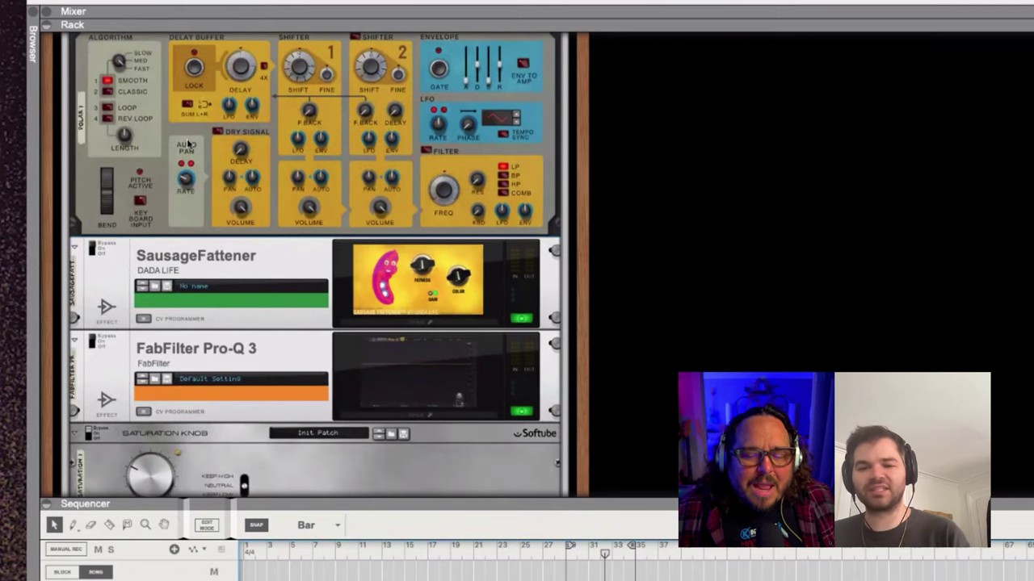